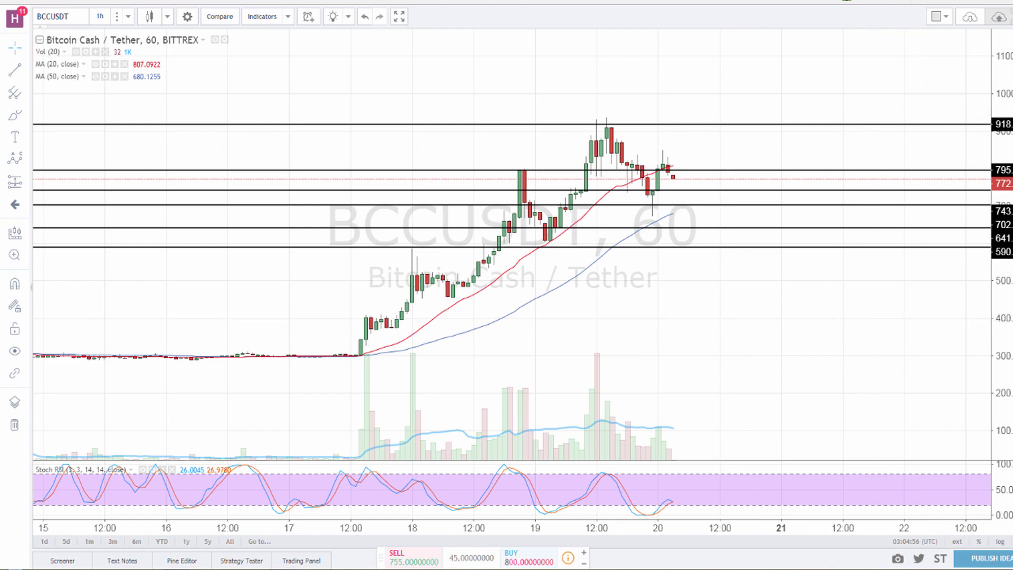
- Switch to the browser tab showing Google Images results for 'elliott wave'
{"action": "left_click", "coordinate": [902, 2]}
{"action": "left_click_drag", "start_coordinate": [152, 29], "coordinate": [90, 23]}
{"action": "left_click", "coordinate": [150, 29]}
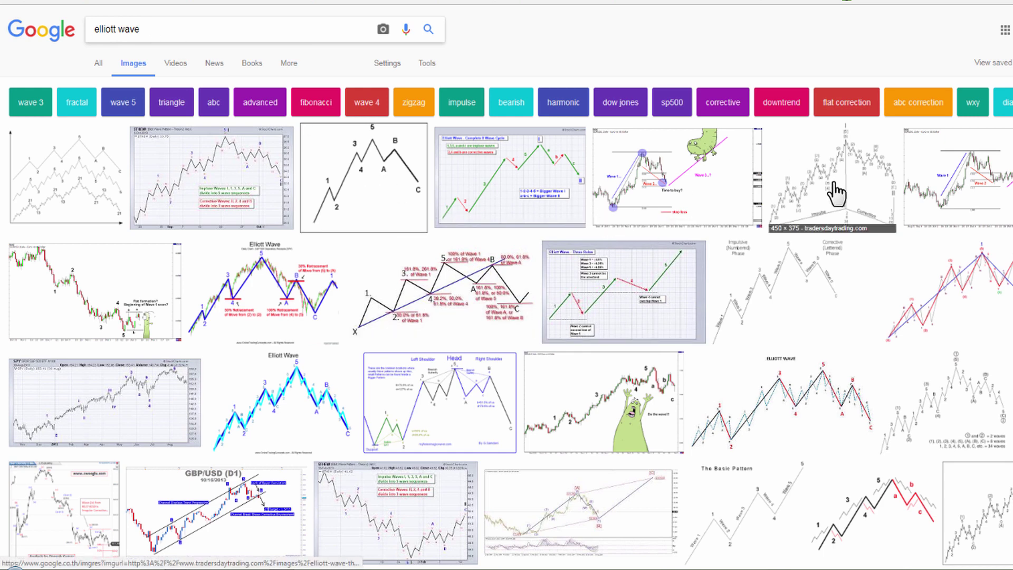
- Preview Investopedia's Elliott Wave Theory five-wave ABC diagram, then return to the BCCUSDT chart
{"action": "left_click", "coordinate": [378, 190]}
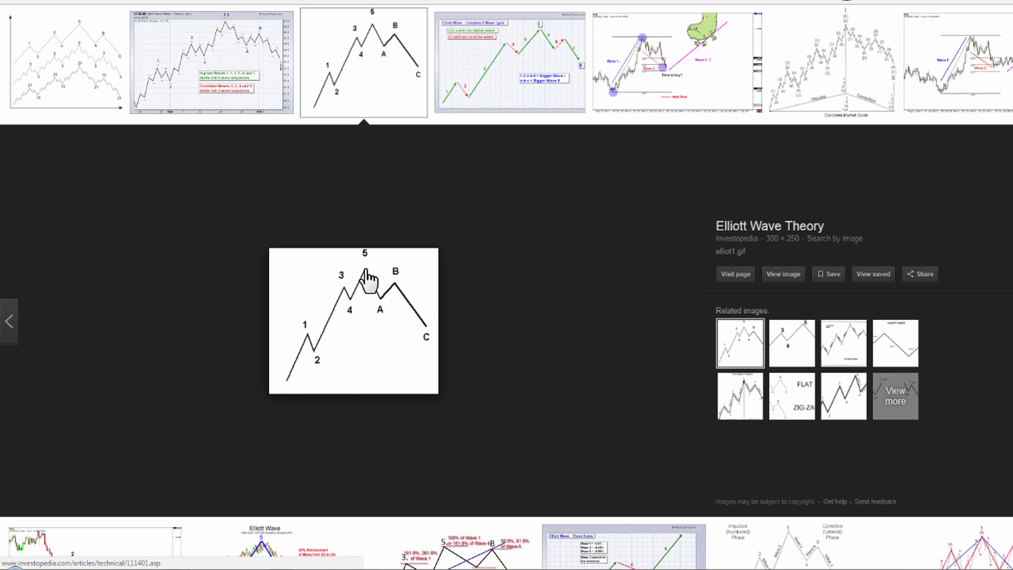
{"action": "left_click_drag", "start_coordinate": [379, 305], "coordinate": [409, 420]}
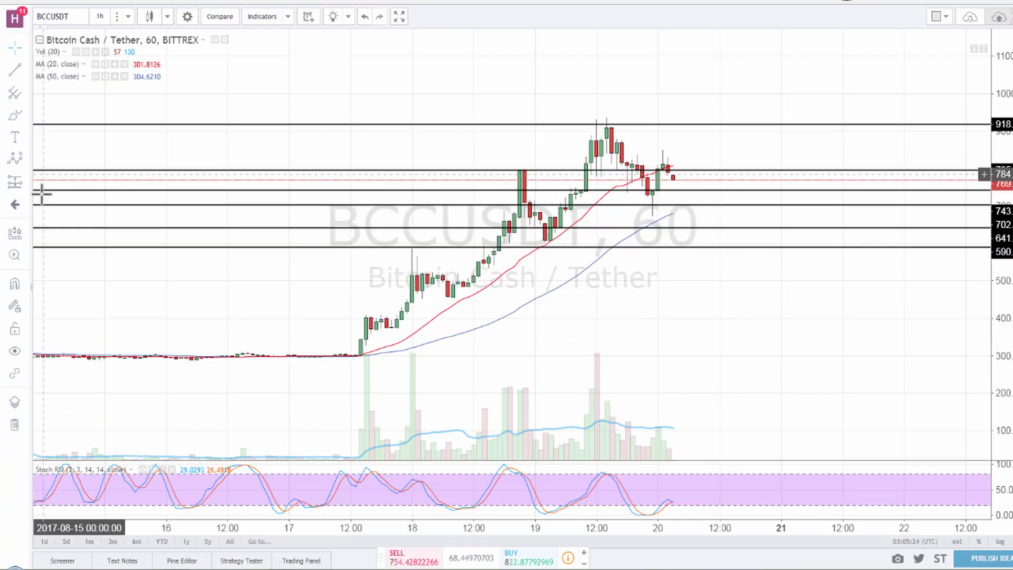
- Draw an Elliott Impulse Wave (12345) from the rally base to the peak near 924
{"action": "left_click", "coordinate": [27, 159]}
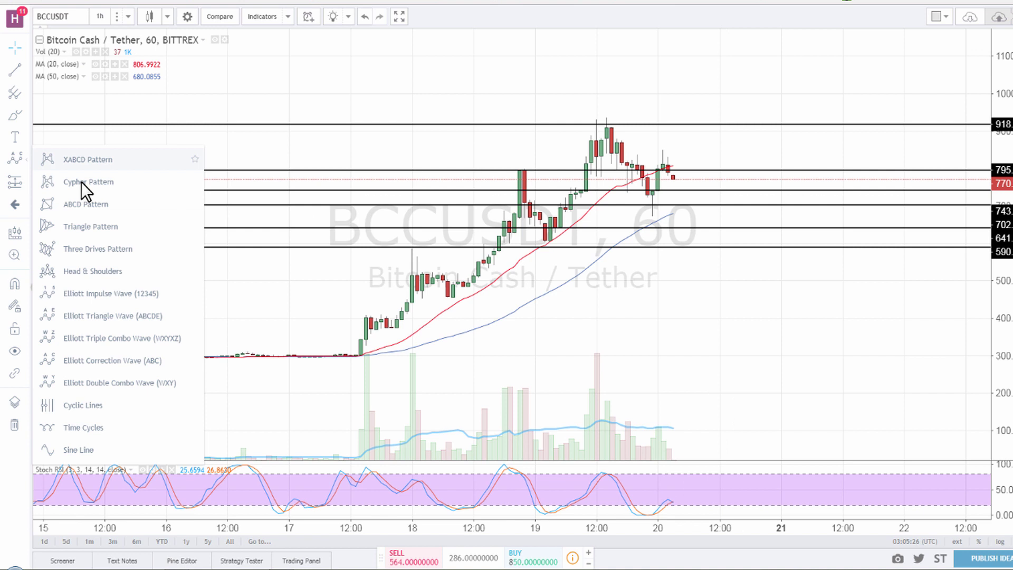
{"action": "left_click", "coordinate": [98, 295]}
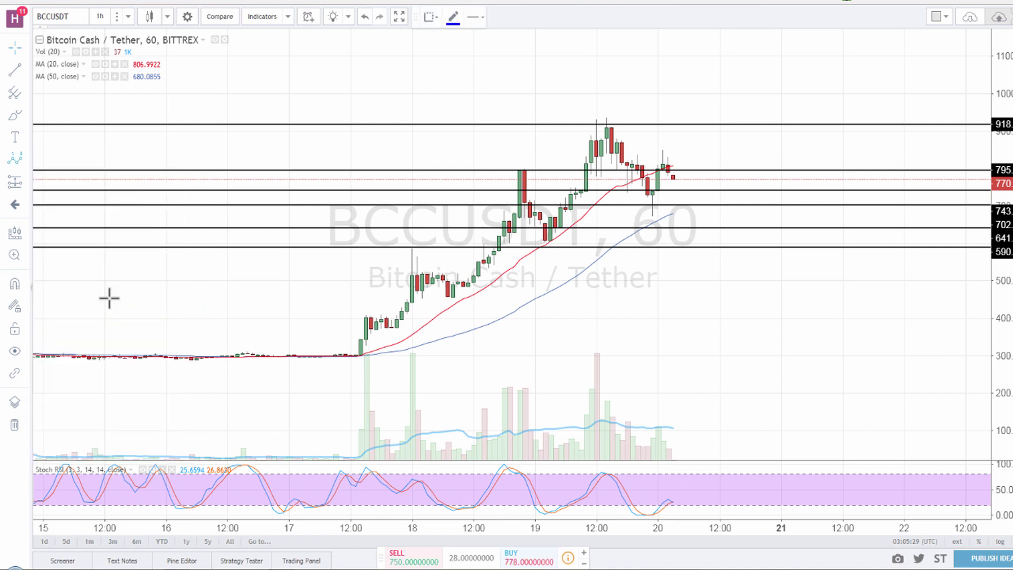
{"action": "left_click", "coordinate": [351, 354]}
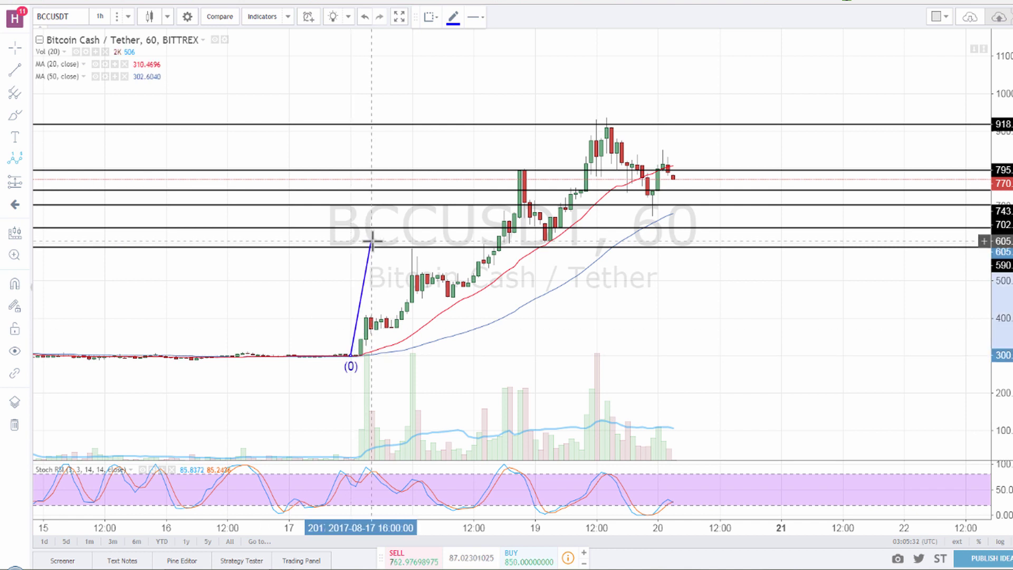
{"action": "left_click", "coordinate": [417, 269]}
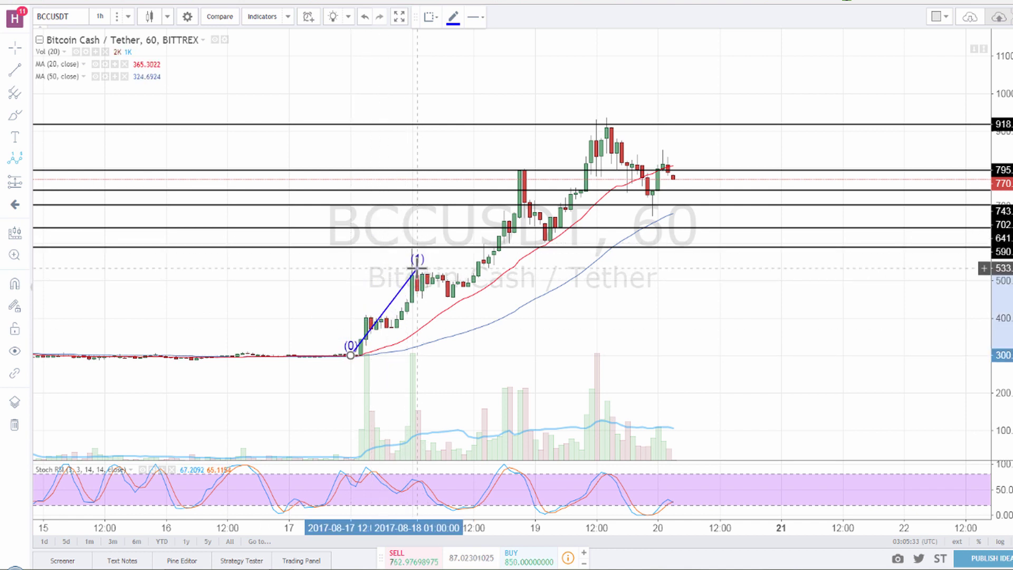
{"action": "left_click", "coordinate": [453, 296]}
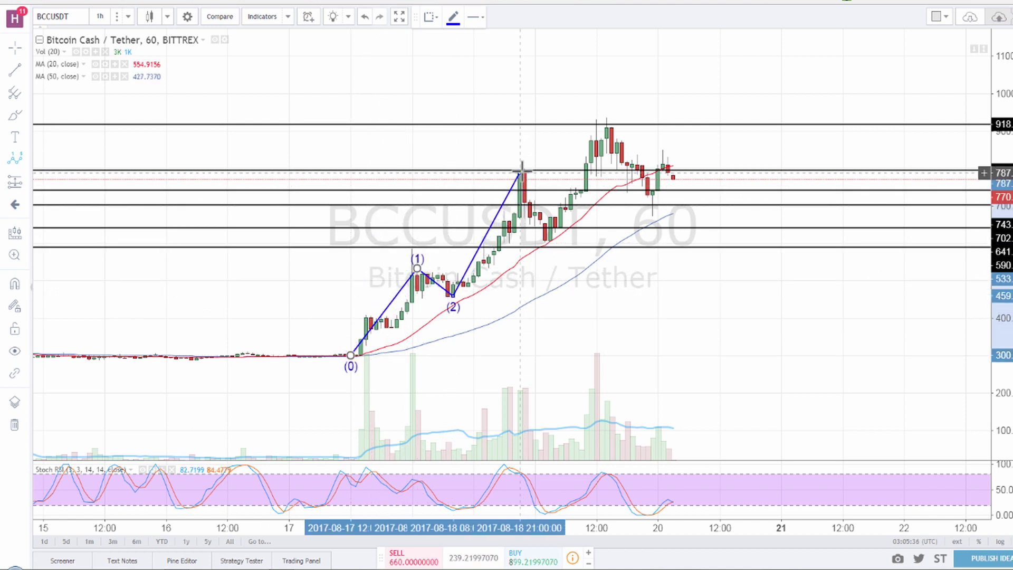
{"action": "left_click", "coordinate": [524, 169]}
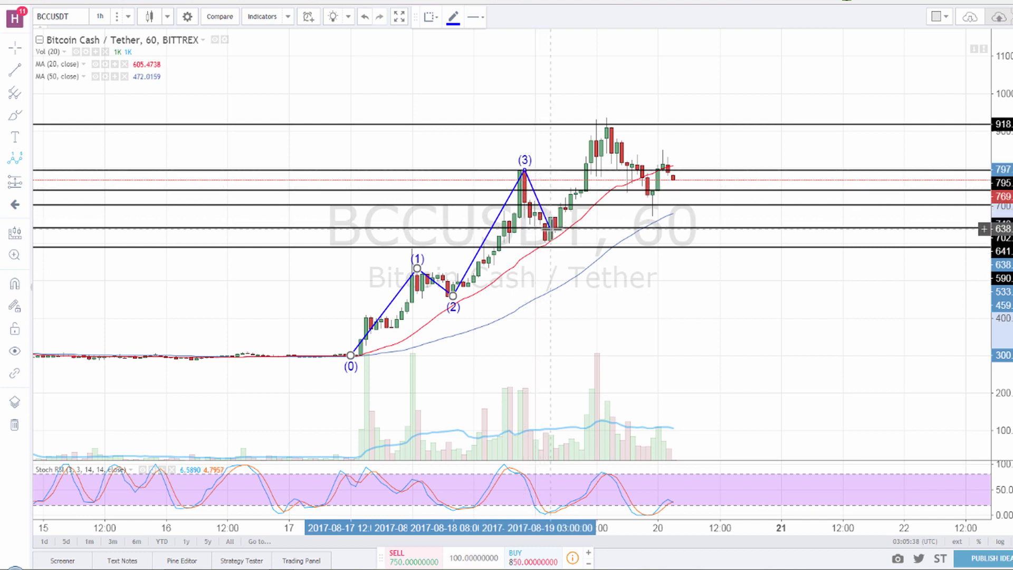
{"action": "left_click", "coordinate": [551, 230]}
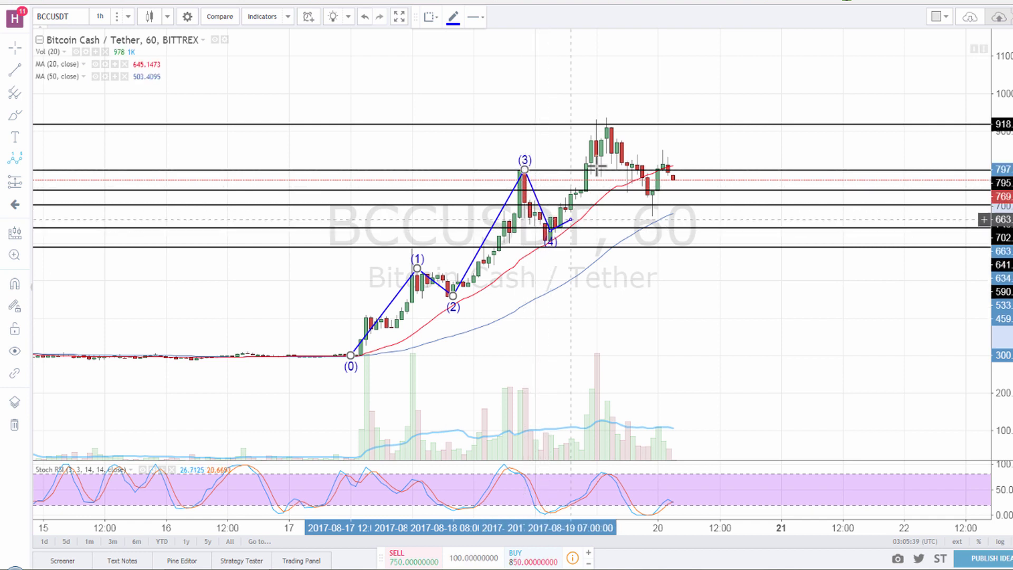
{"action": "left_click", "coordinate": [601, 121]}
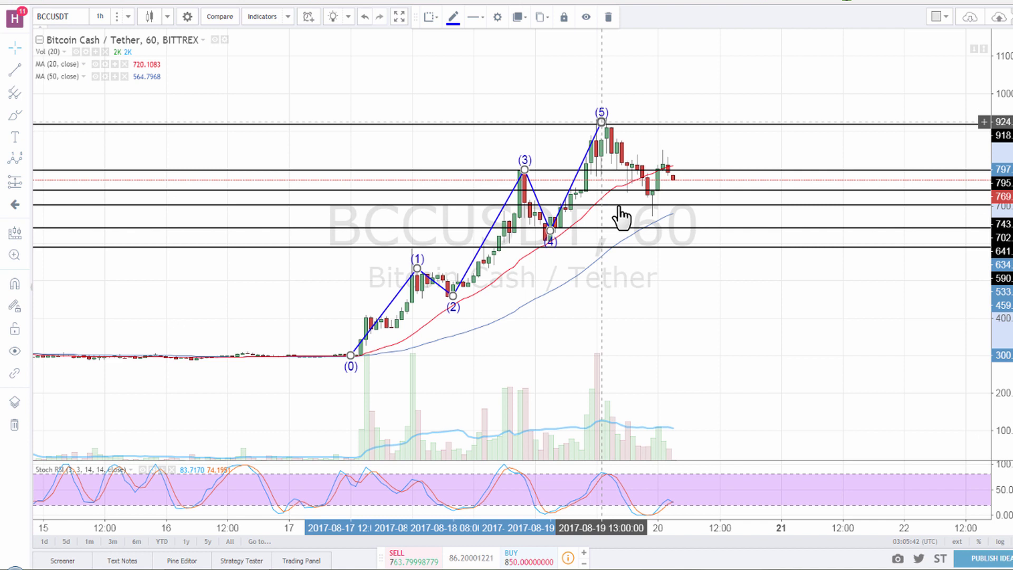
{"action": "left_click", "coordinate": [26, 159]}
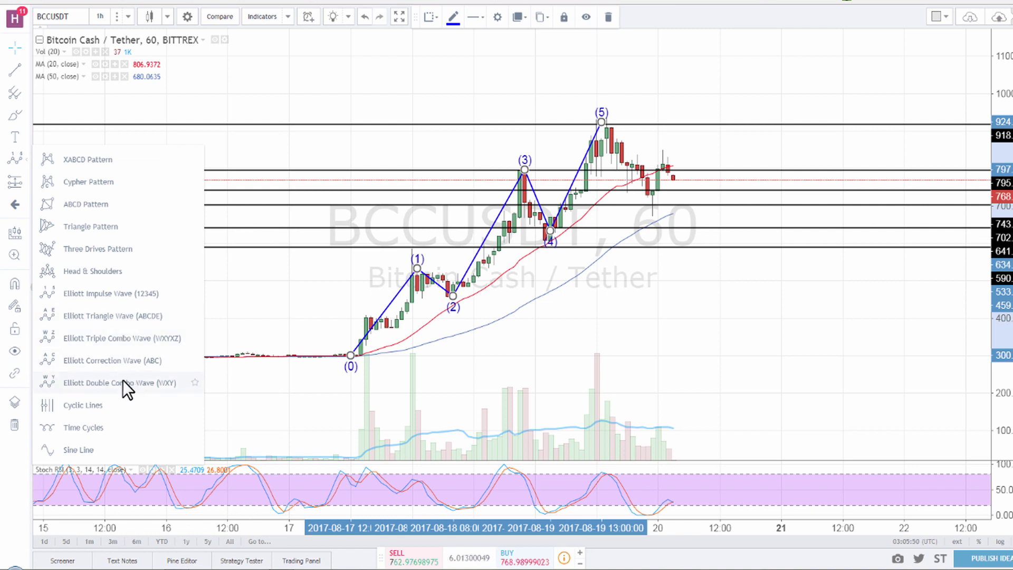
- Draw an Elliott Correction Wave (ABC) from (5), through the low and bounce, to 590
{"action": "left_click", "coordinate": [113, 360]}
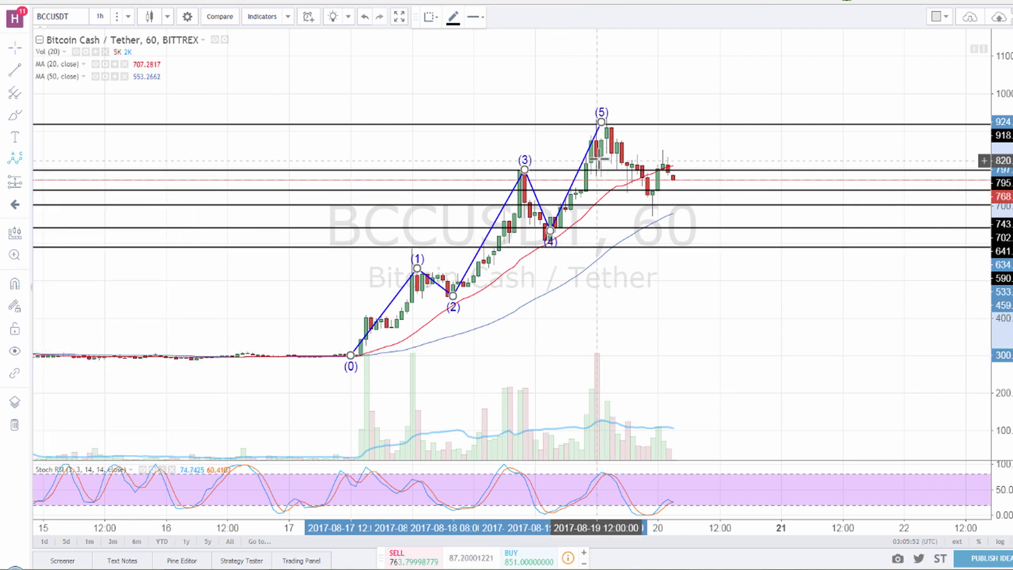
{"action": "left_click", "coordinate": [607, 125]}
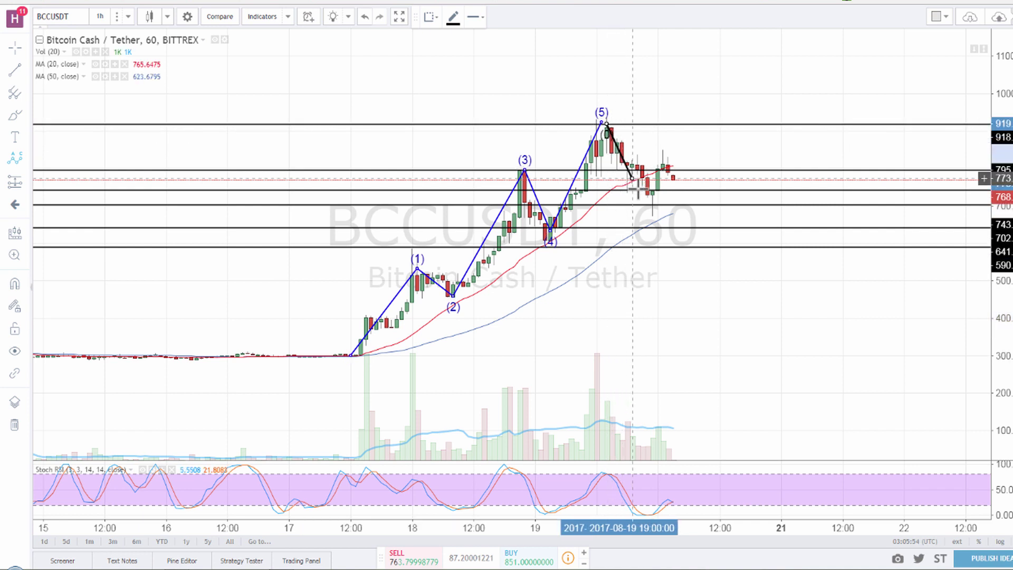
{"action": "left_click", "coordinate": [653, 206]}
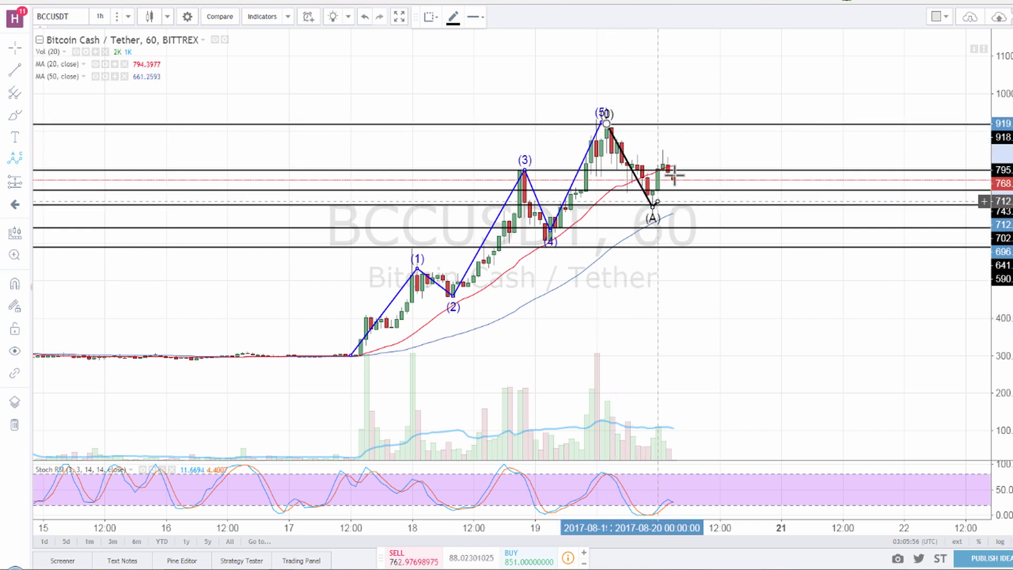
{"action": "left_click", "coordinate": [672, 156]}
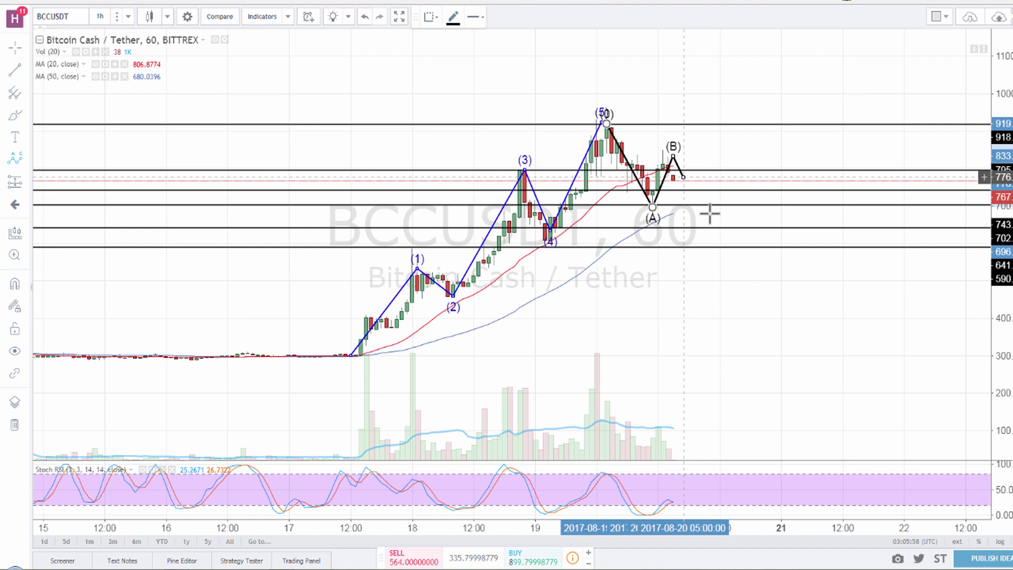
{"action": "left_click", "coordinate": [736, 239]}
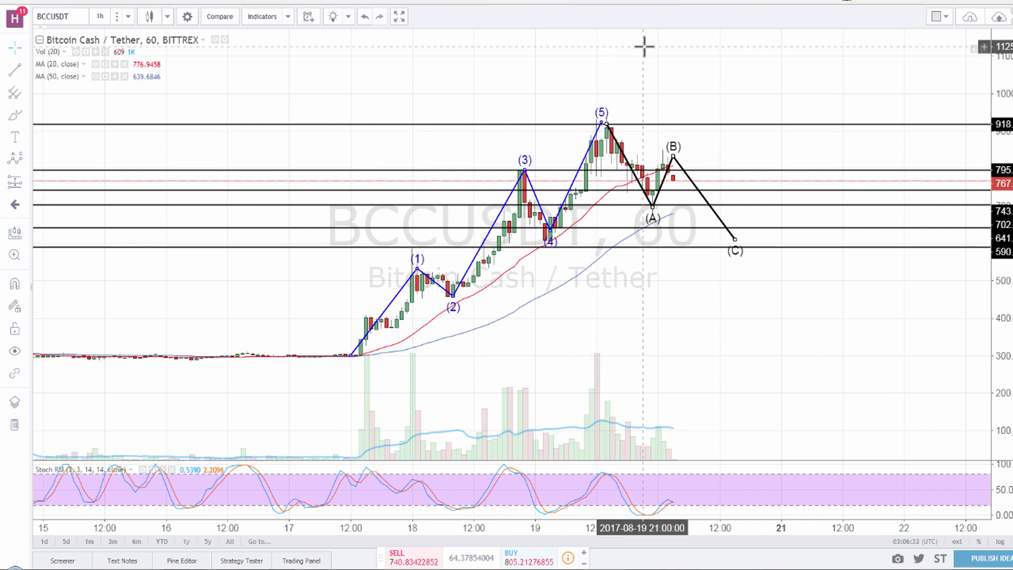
- Nudge the correction's (A) point lower and drag (B) onto the latest candle high
{"action": "left_click", "coordinate": [603, 124]}
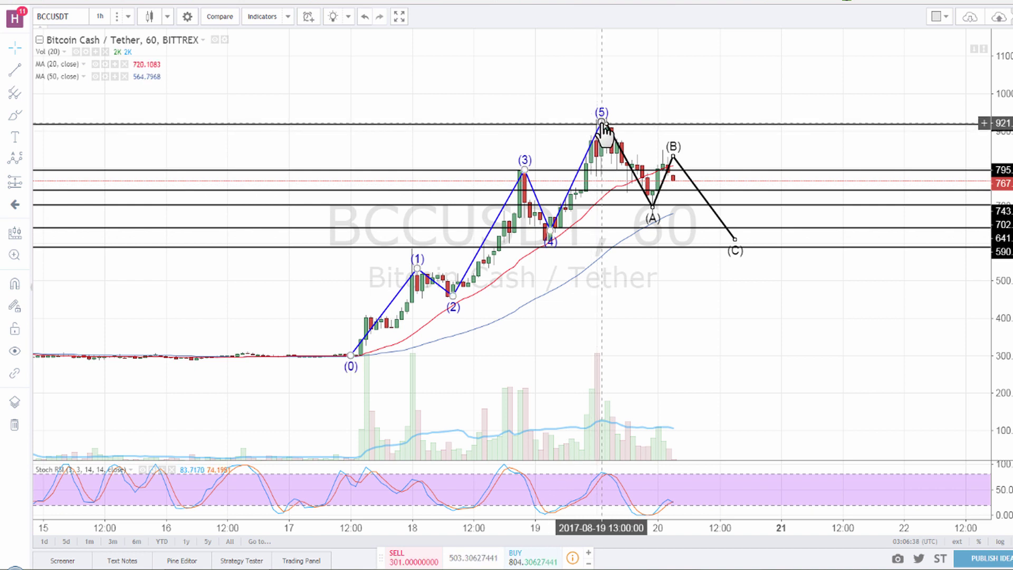
{"action": "left_click", "coordinate": [744, 262]}
{"action": "left_click", "coordinate": [634, 172]}
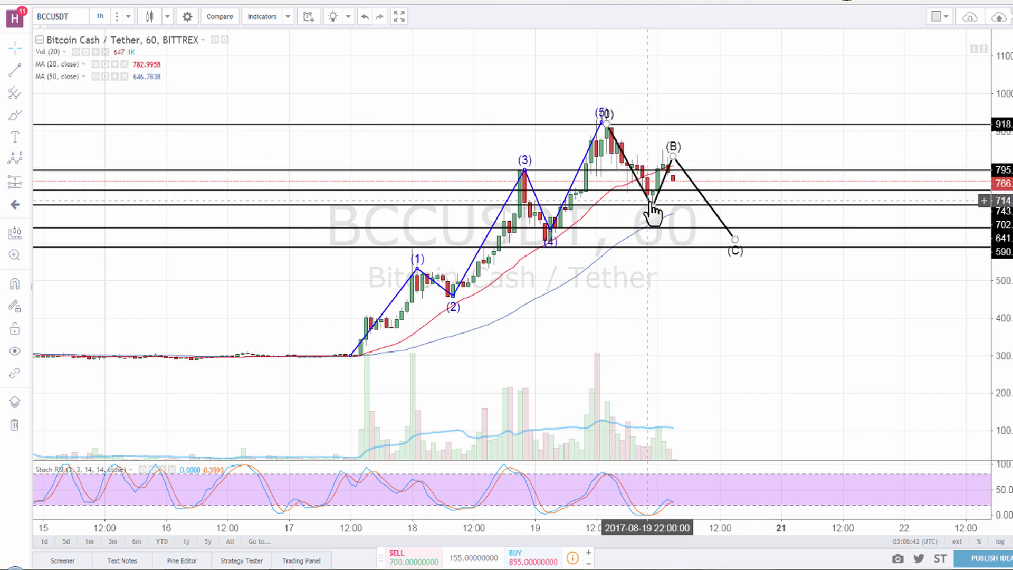
{"action": "left_click_drag", "start_coordinate": [651, 211], "coordinate": [656, 214]}
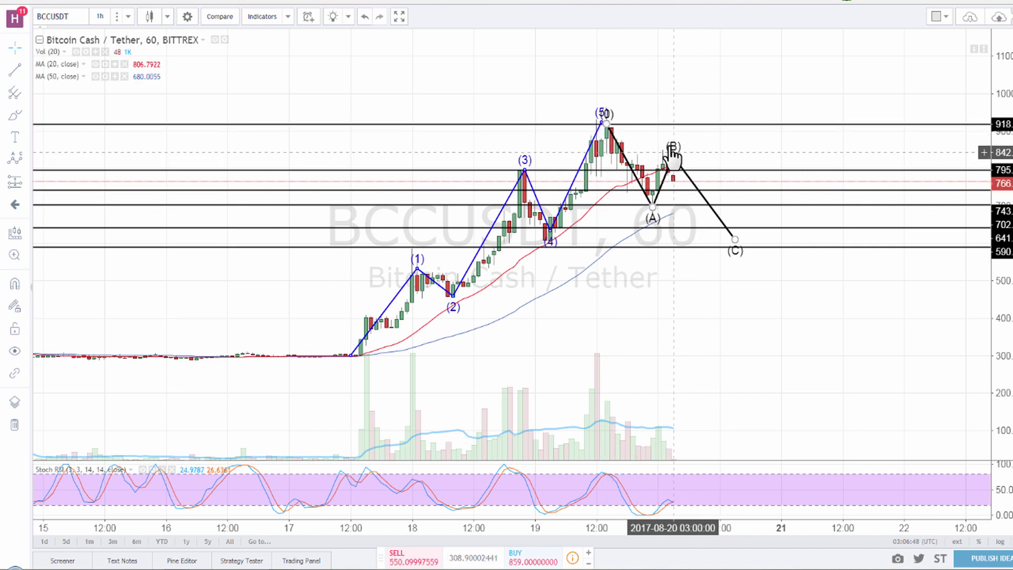
{"action": "left_click_drag", "start_coordinate": [675, 154], "coordinate": [671, 155]}
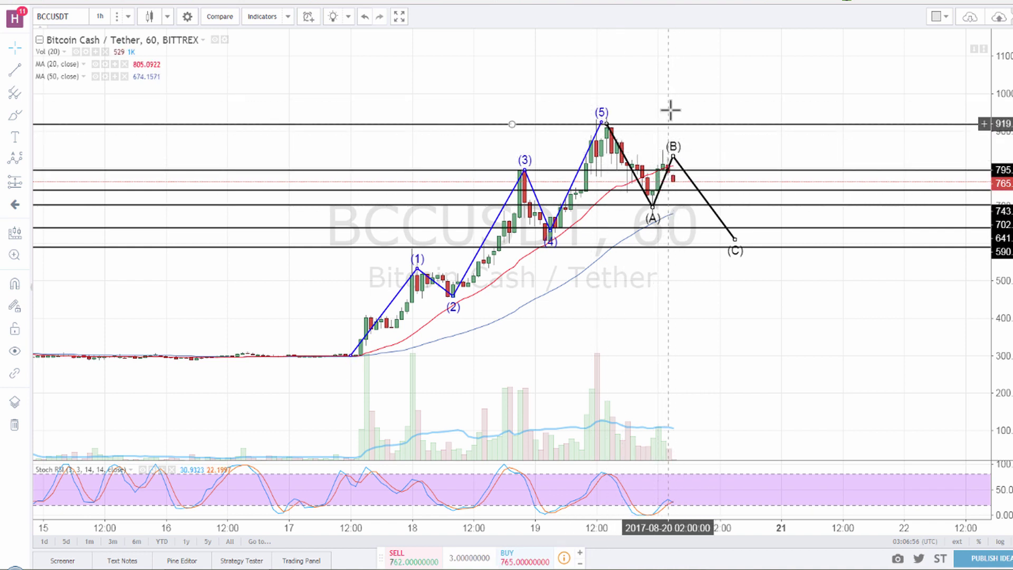
{"action": "left_click", "coordinate": [675, 155]}
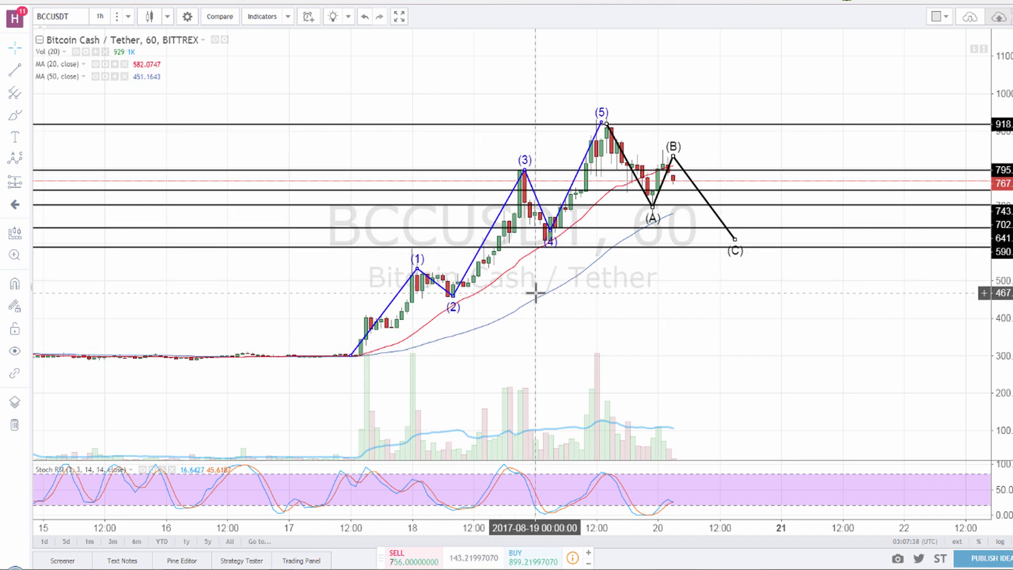
{"action": "left_click", "coordinate": [452, 295]}
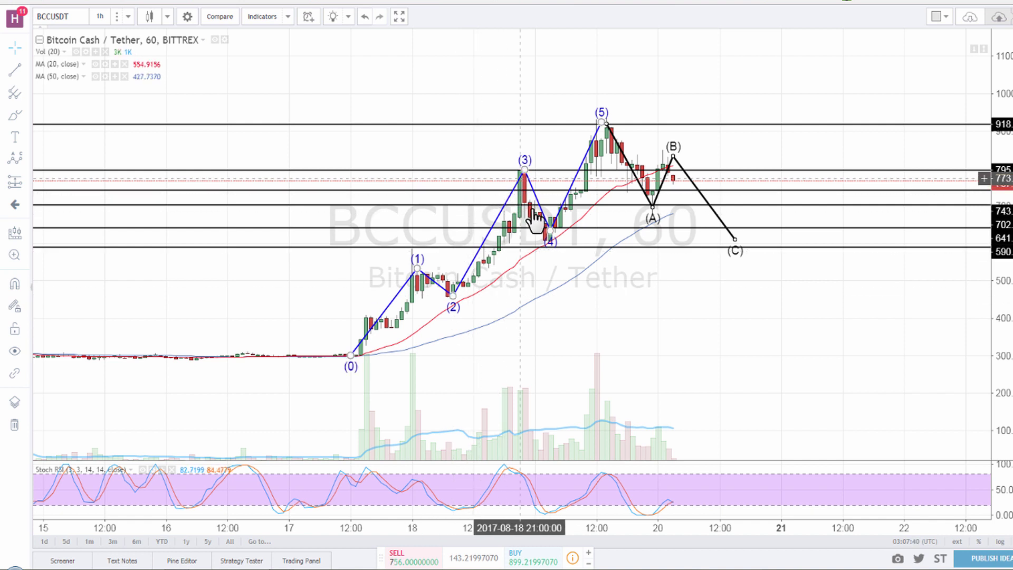
{"action": "left_click", "coordinate": [644, 204]}
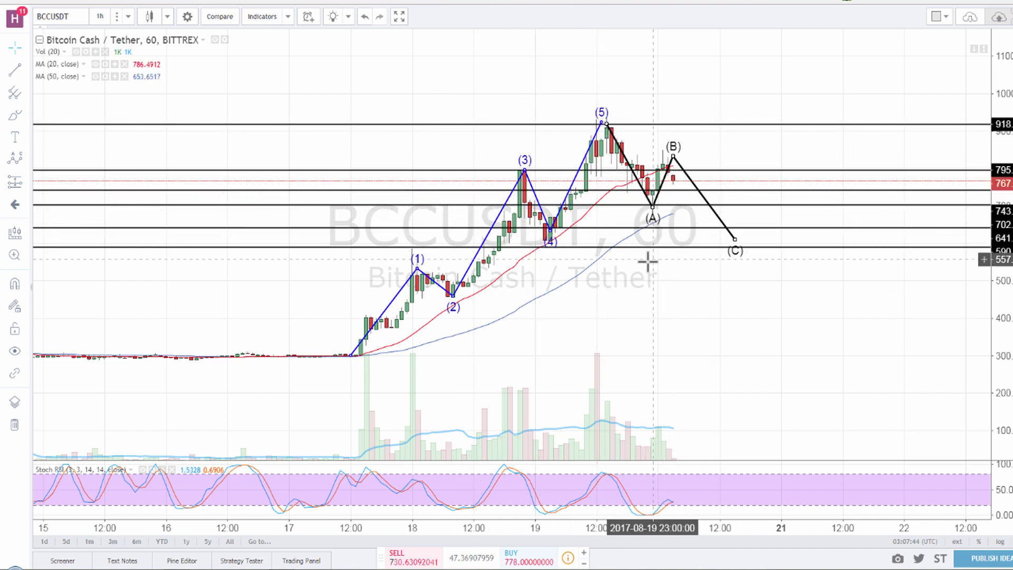
{"action": "left_click", "coordinate": [360, 343]}
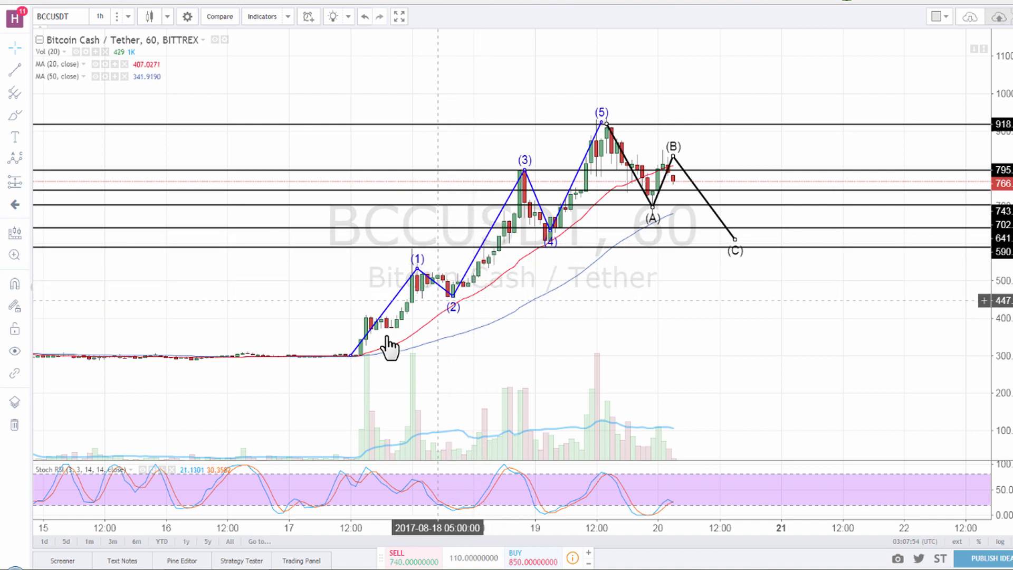
{"action": "left_click", "coordinate": [489, 275]}
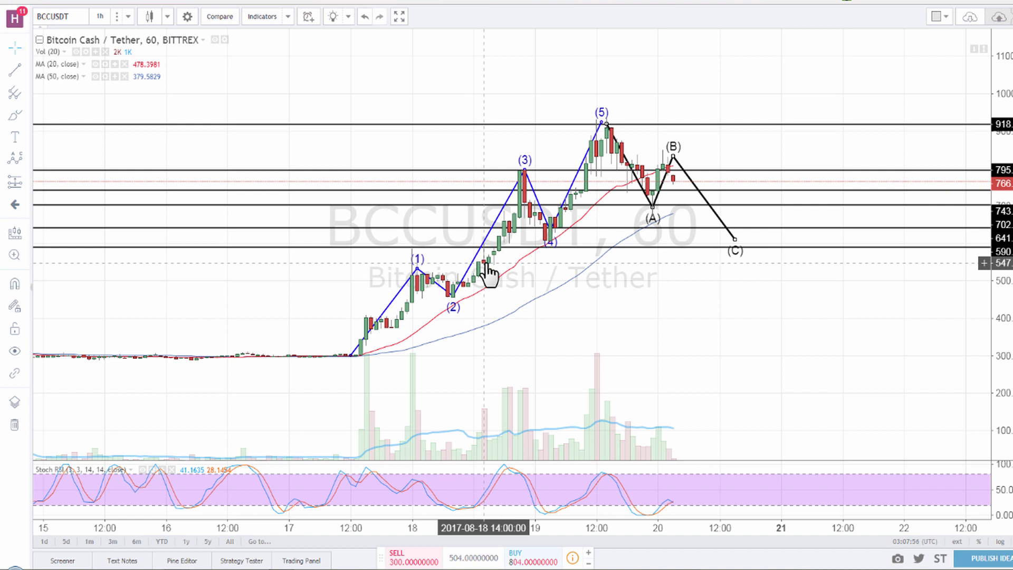
{"action": "left_click", "coordinate": [462, 280]}
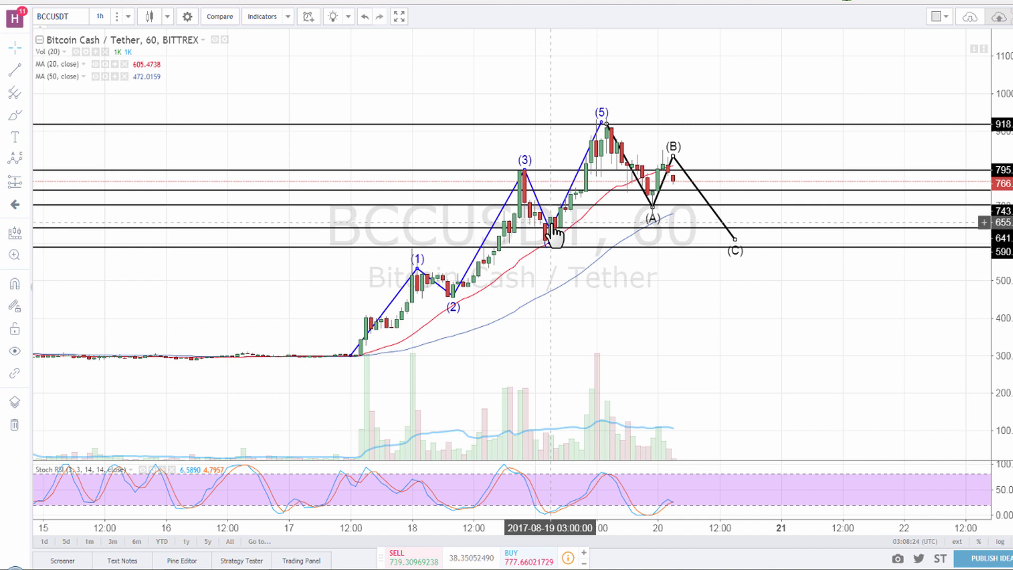
{"action": "left_click", "coordinate": [606, 129]}
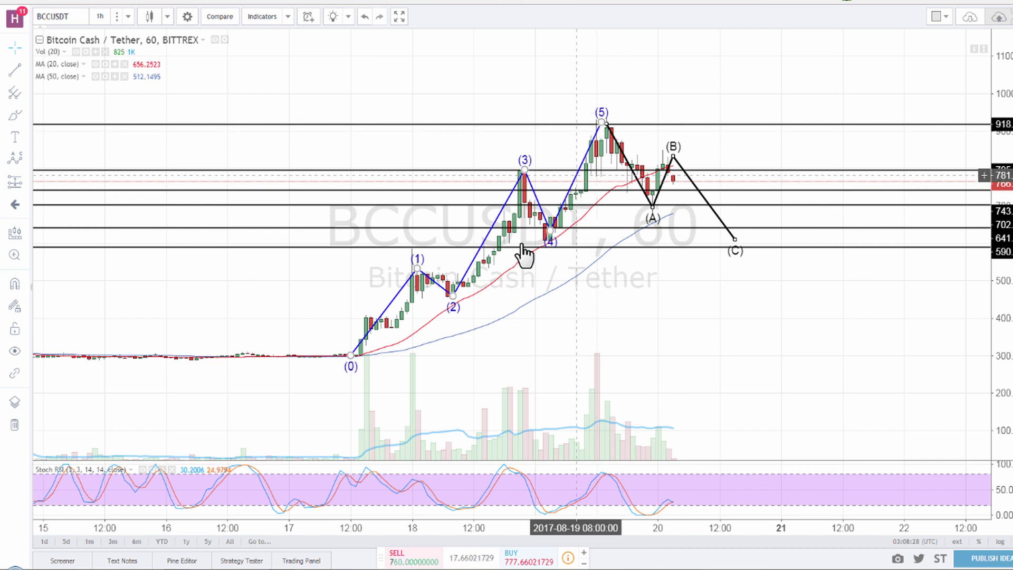
{"action": "left_click", "coordinate": [551, 240]}
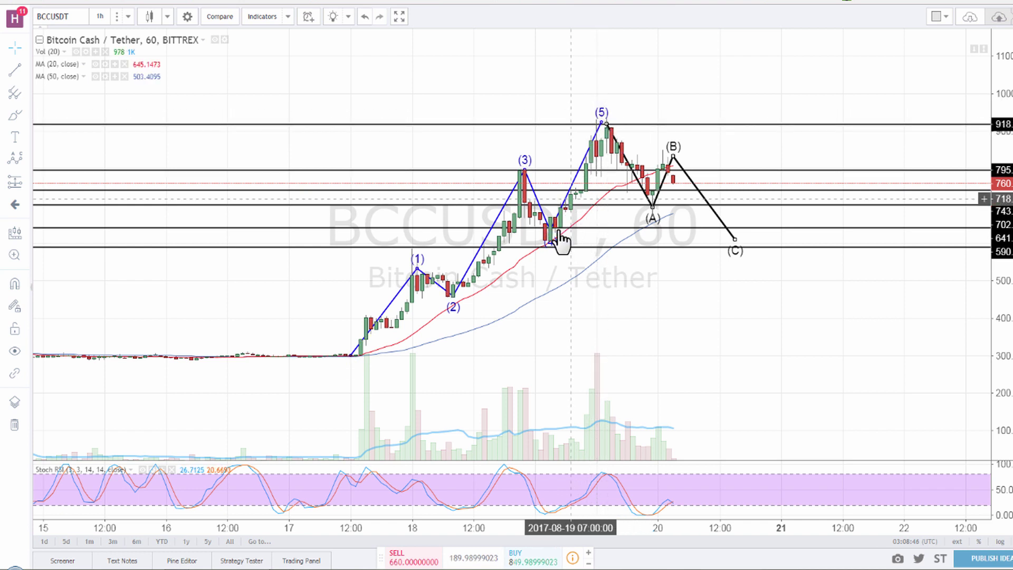
{"action": "left_click", "coordinate": [572, 191]}
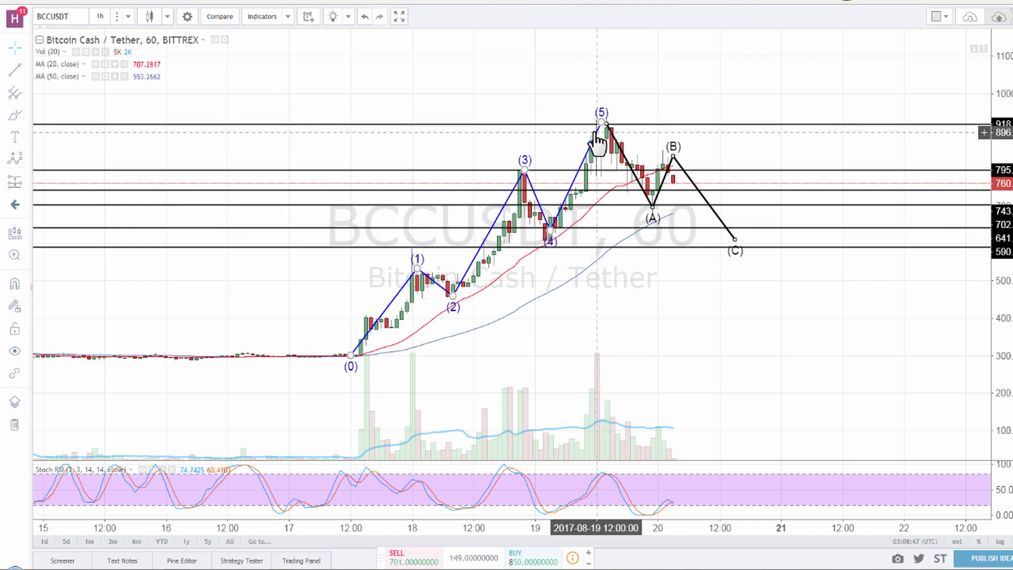
{"action": "left_click", "coordinate": [573, 172]}
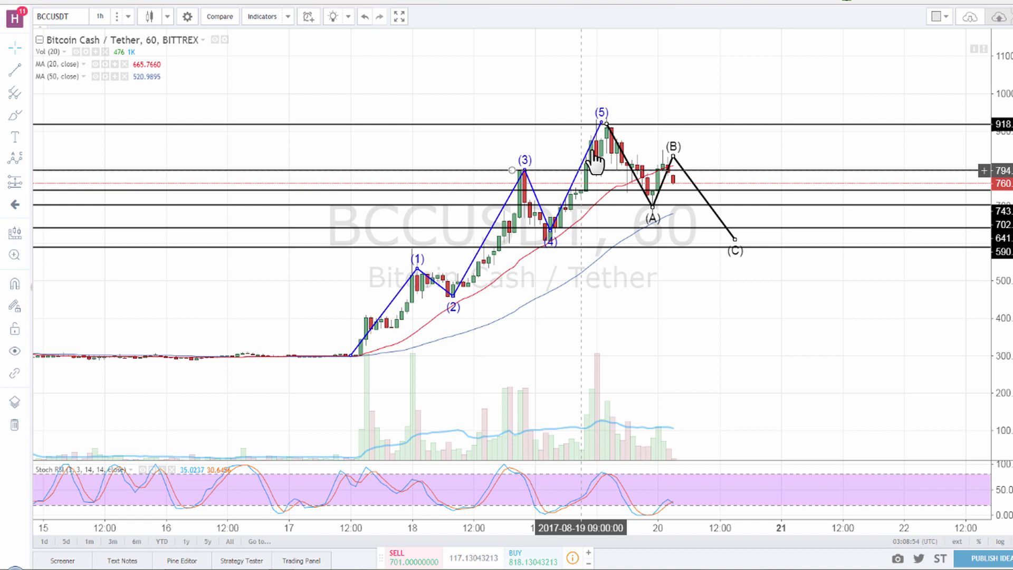
{"action": "left_click", "coordinate": [596, 161]}
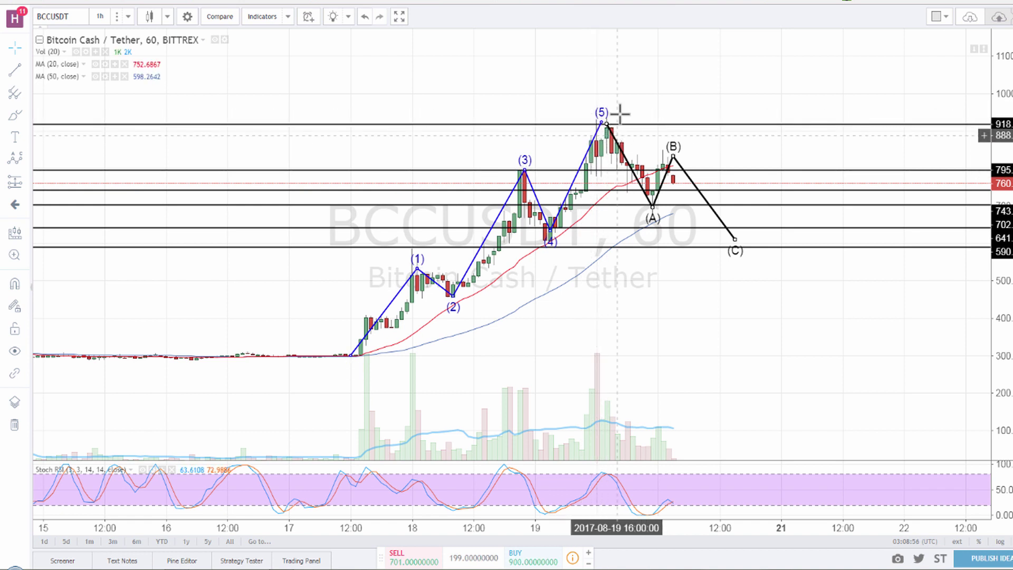
{"action": "left_click", "coordinate": [602, 119]}
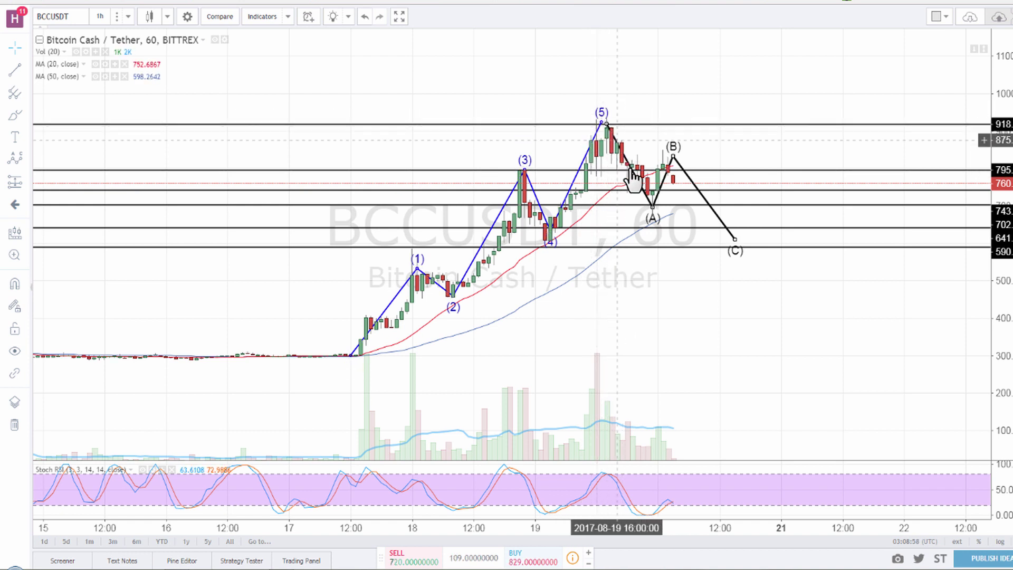
{"action": "left_click", "coordinate": [652, 209]}
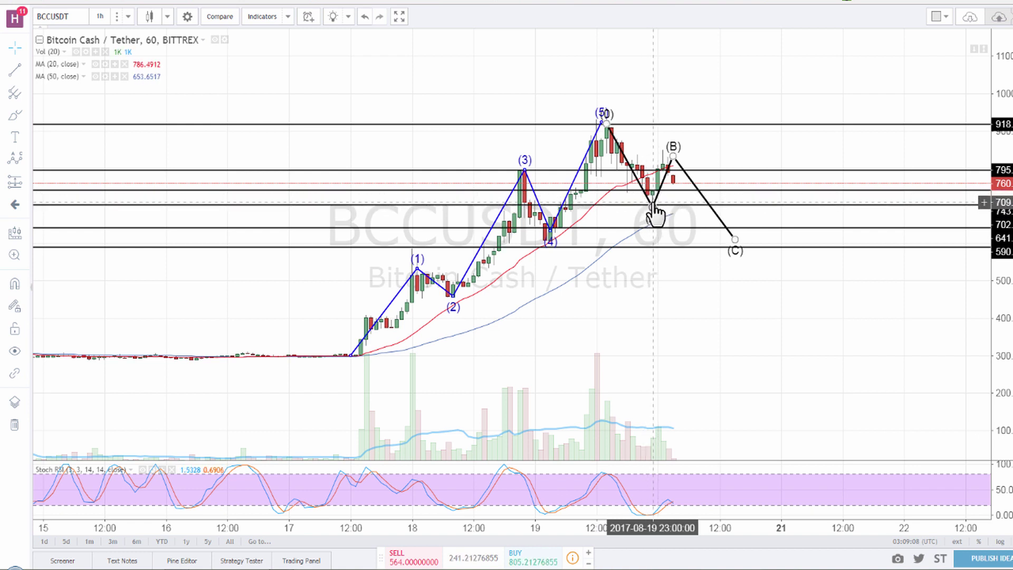
- Drag the ABC correction's (A) anchor onto the recent swing low candle
{"action": "left_click_drag", "start_coordinate": [653, 196], "coordinate": [648, 201]}
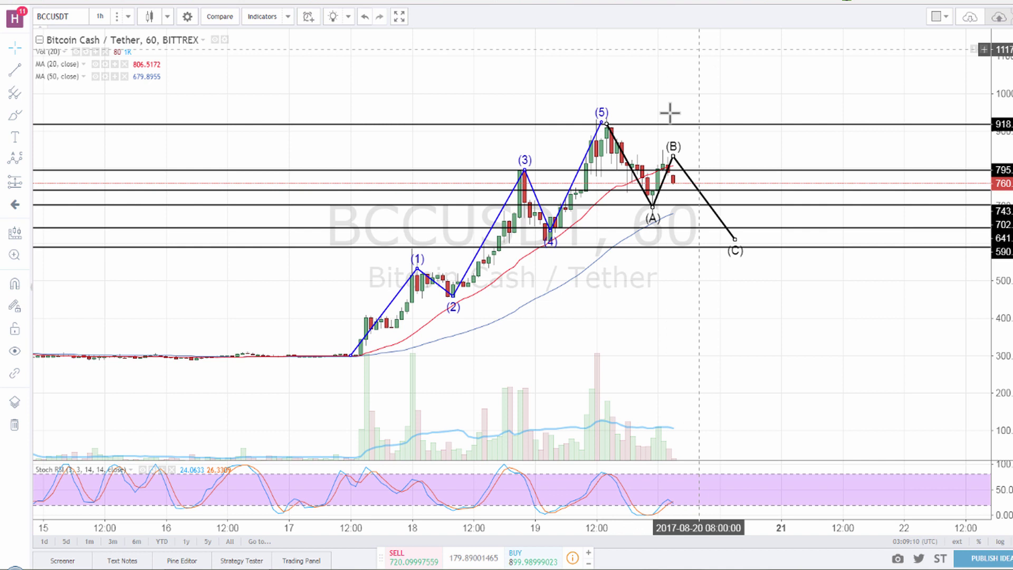
{"action": "left_click", "coordinate": [653, 208]}
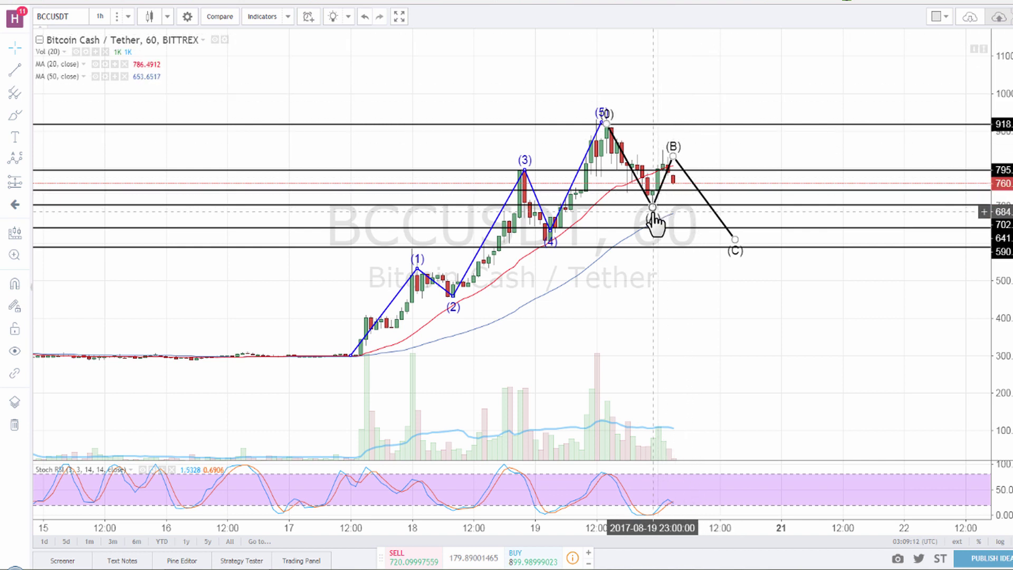
{"action": "left_click_drag", "start_coordinate": [655, 209], "coordinate": [651, 204]}
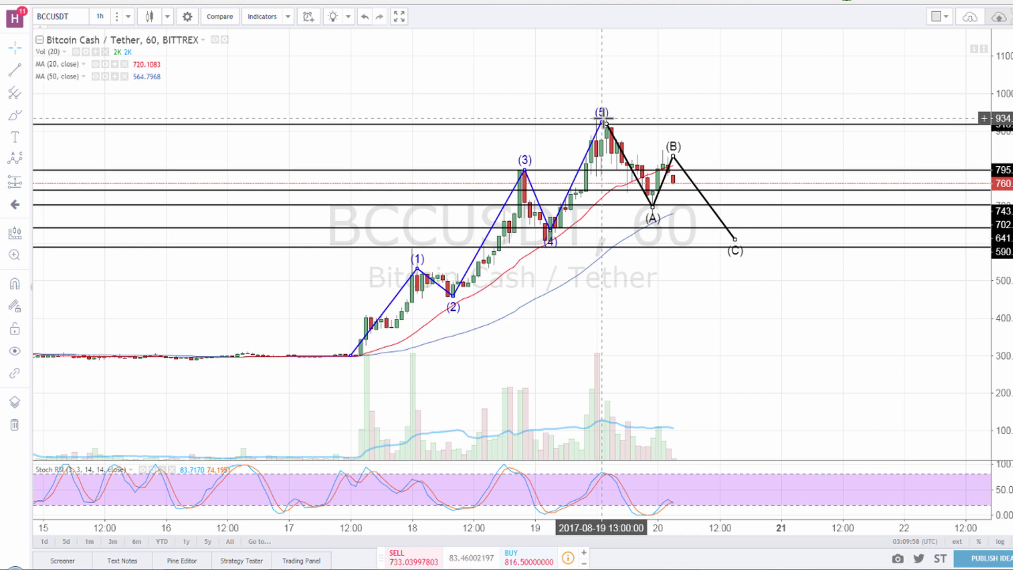
{"action": "left_click", "coordinate": [673, 164]}
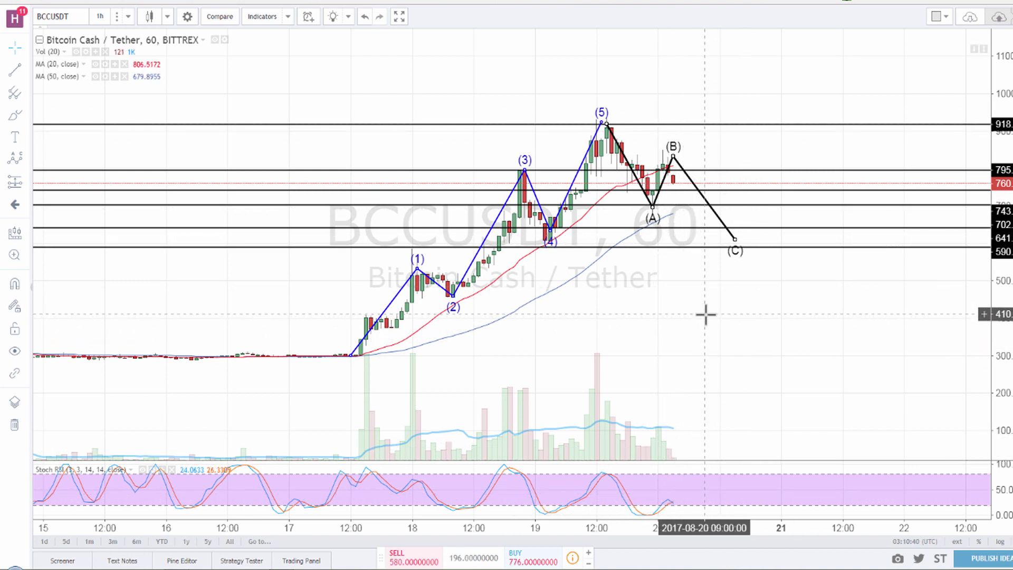
- Pan the chart left to leave empty space beside the (C) projection
{"action": "left_click_drag", "start_coordinate": [713, 319], "coordinate": [697, 303]}
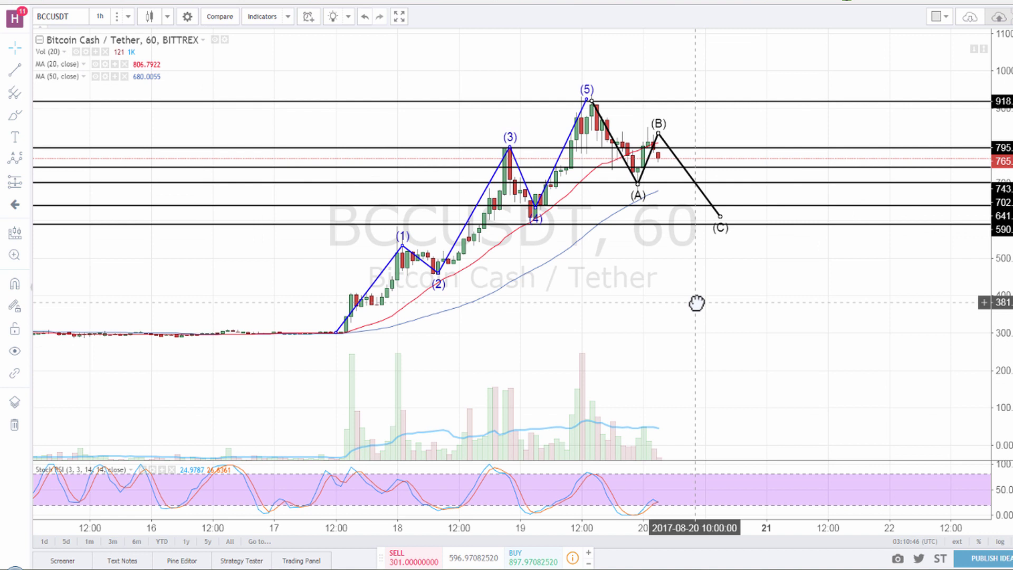